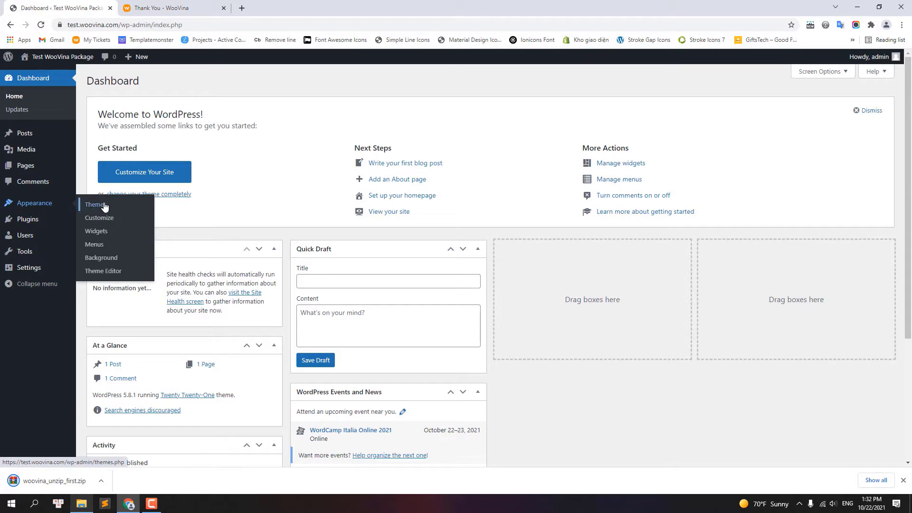
Upload the theme package woovina.zip from the Desktop, install it and activate the WooVina theme.
click(104, 205)
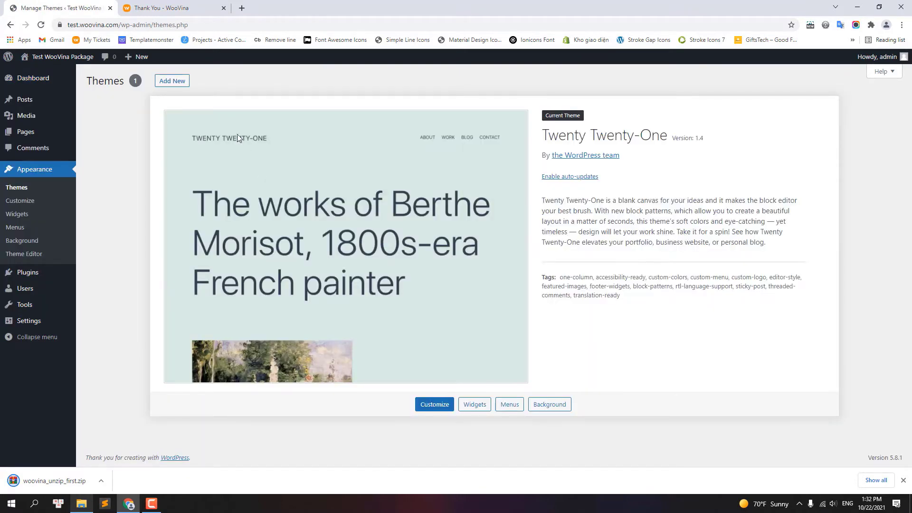
click(177, 82)
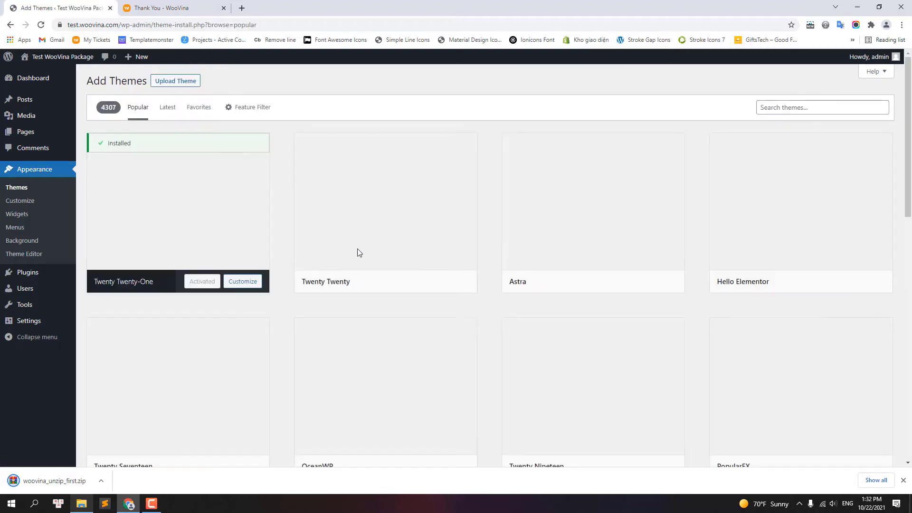
click(178, 82)
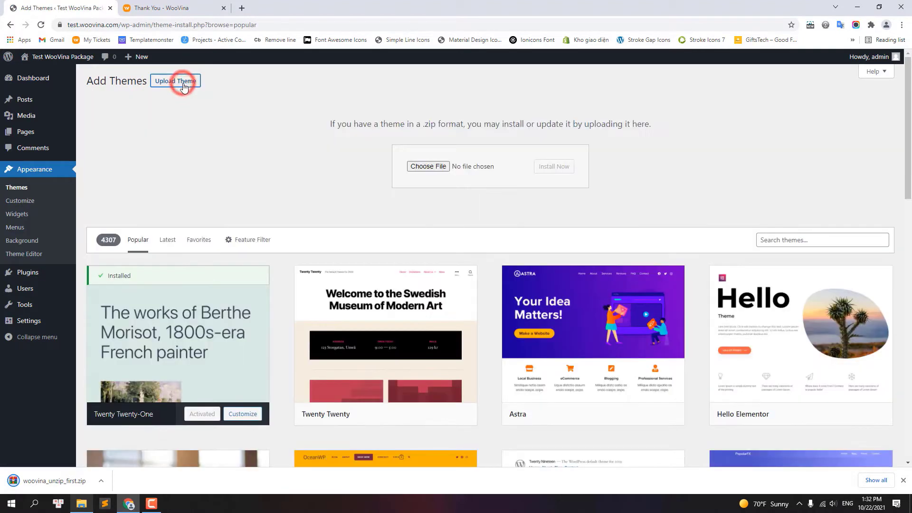
click(426, 168)
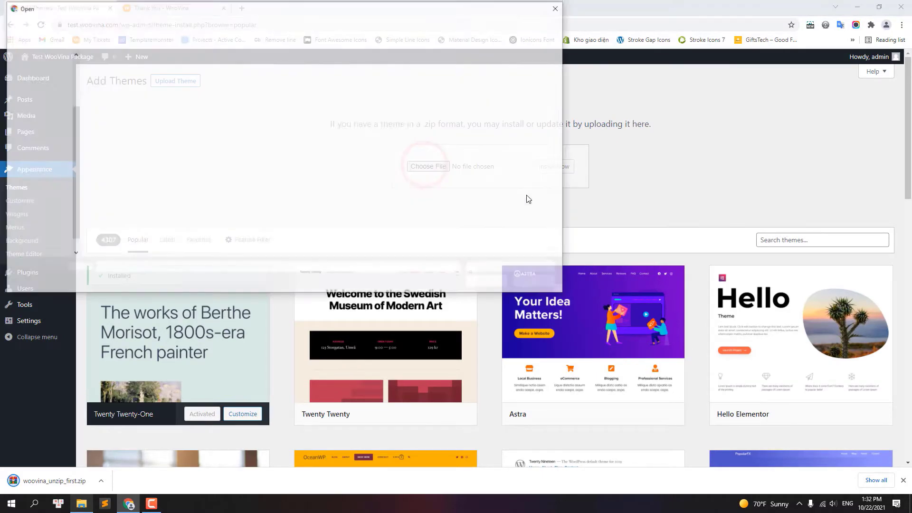
click(143, 160)
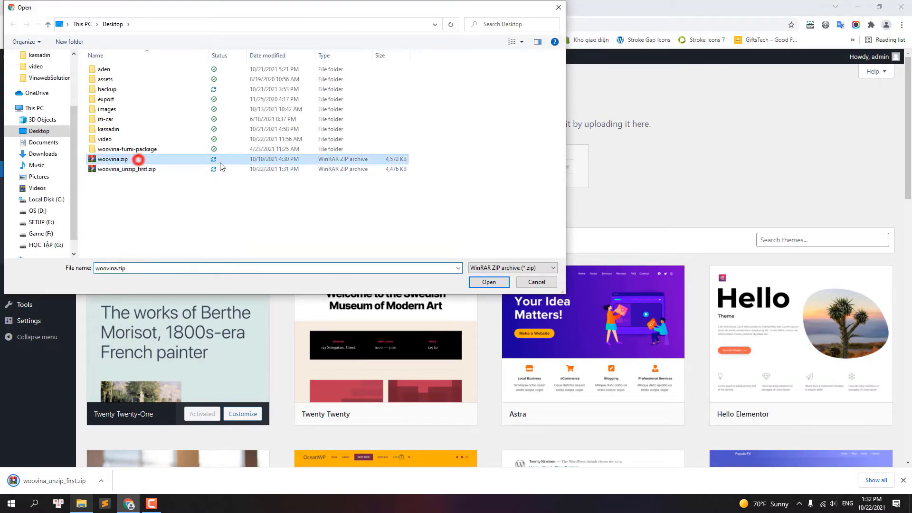
click(490, 283)
click(554, 166)
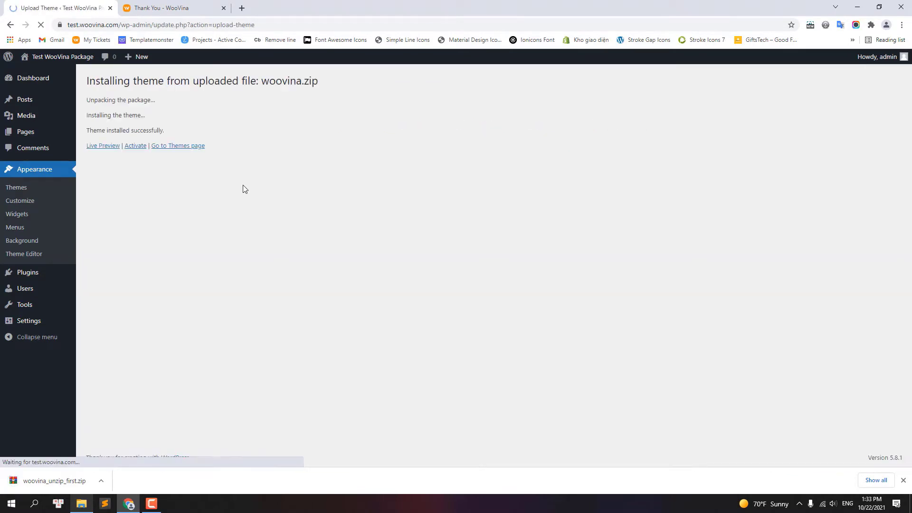
click(136, 146)
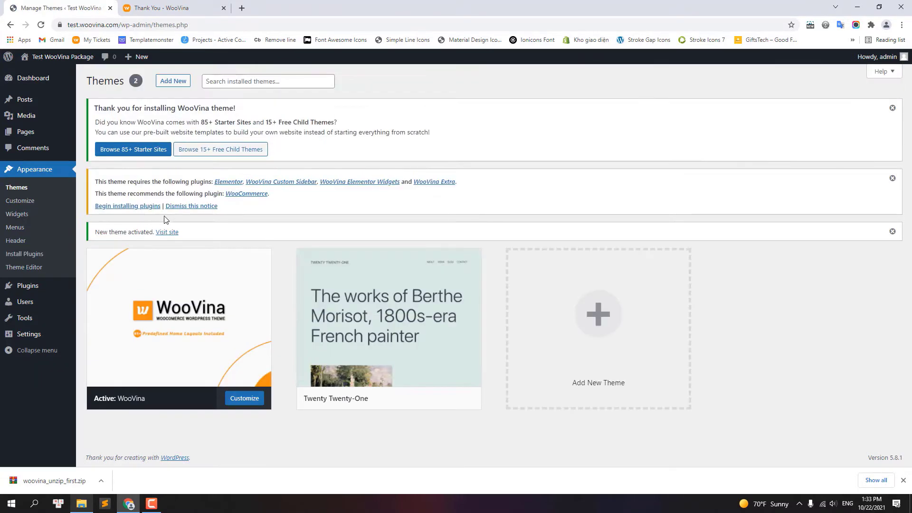
Bulk install all the plugins the WooVina theme requires or recommends, from Elementor through WooCommerce.
click(122, 205)
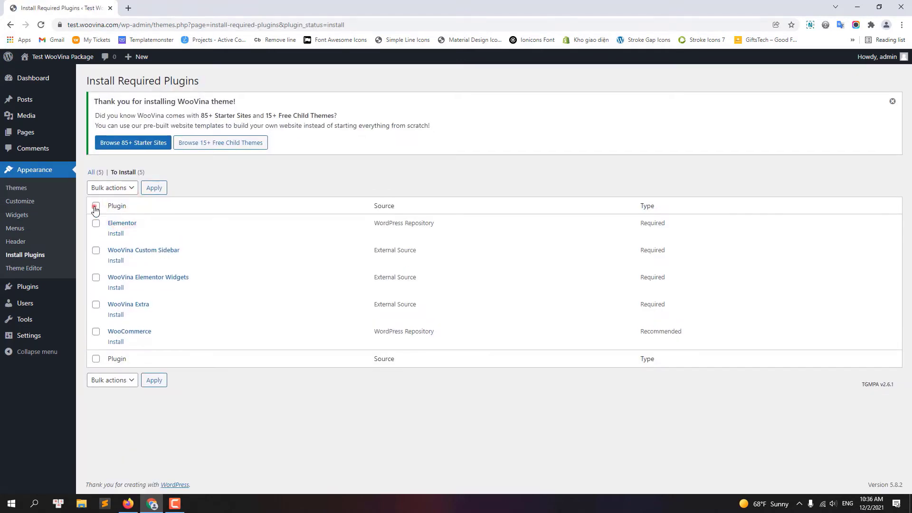
click(96, 205)
click(109, 187)
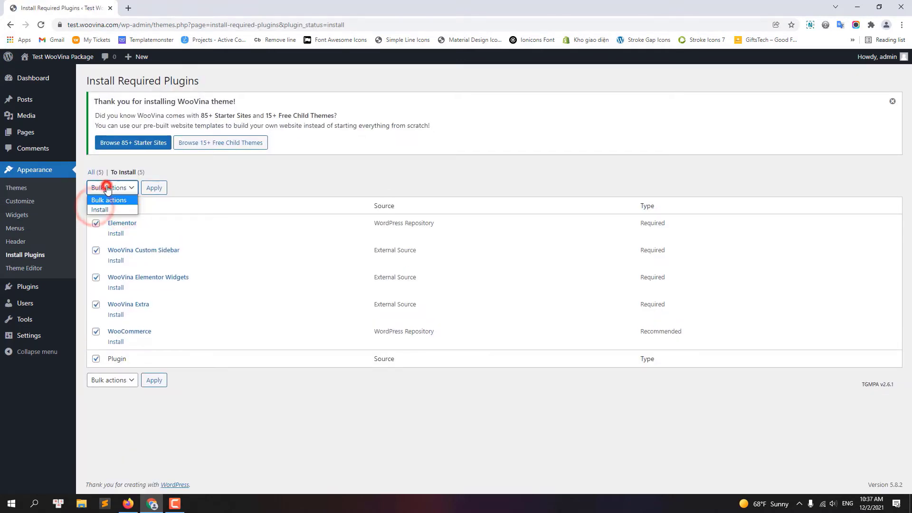
click(107, 209)
click(153, 189)
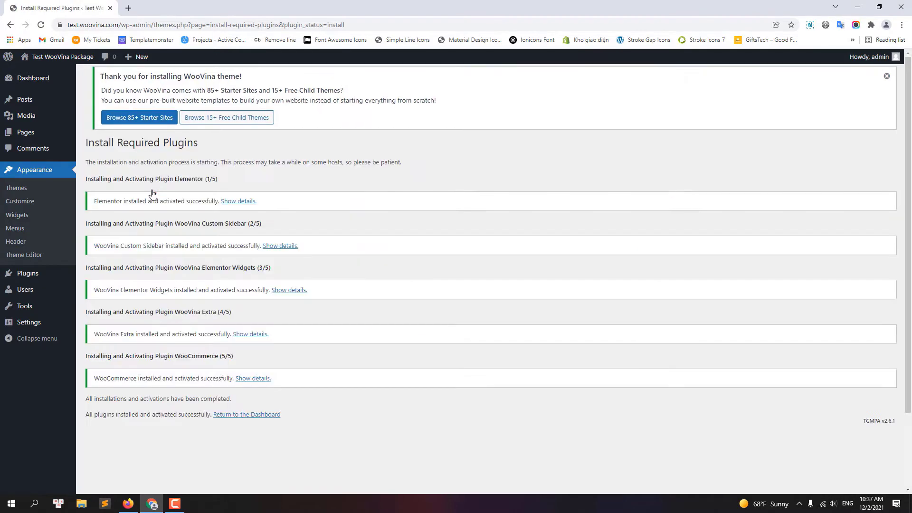
Move all existing pages to the trash and empty it to delete them permanently.
click(37, 136)
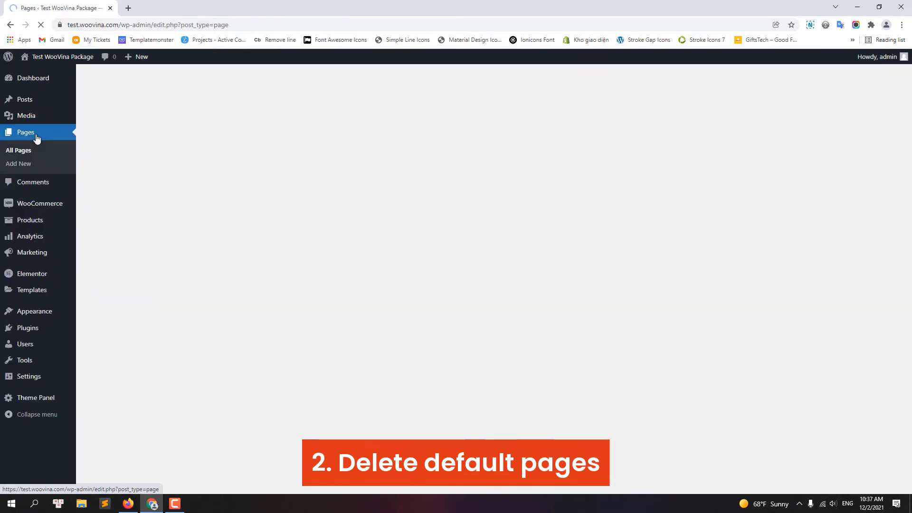
click(96, 136)
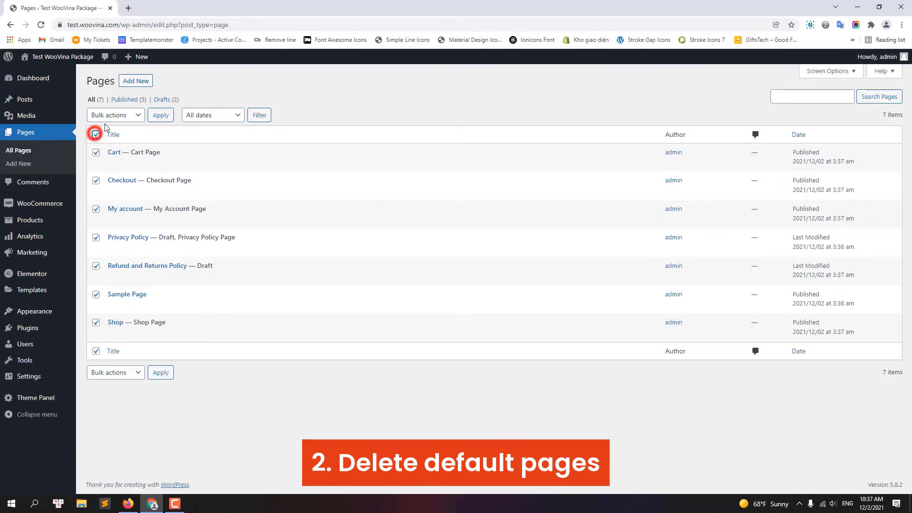
click(109, 115)
click(110, 147)
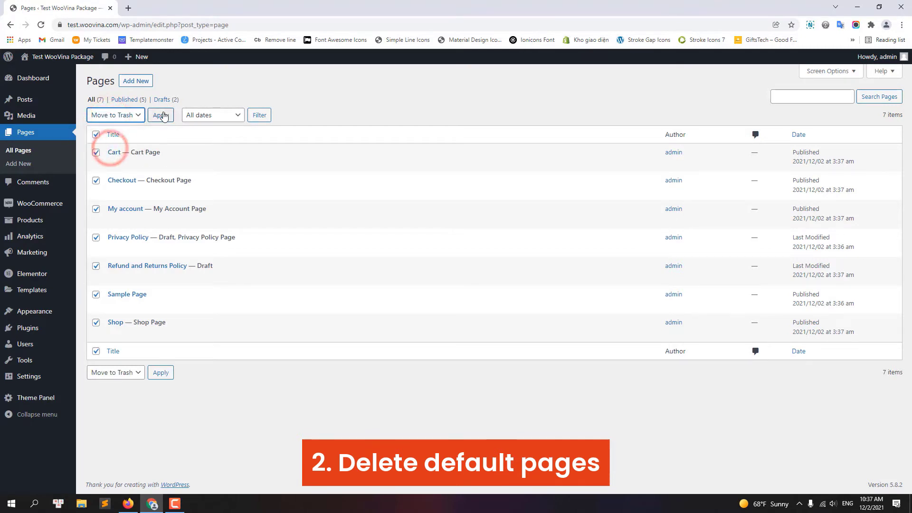
click(160, 115)
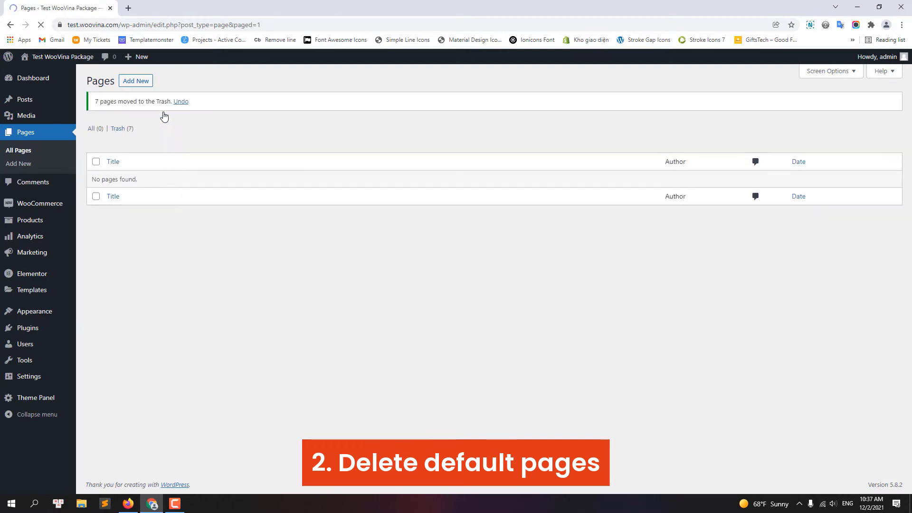
click(122, 129)
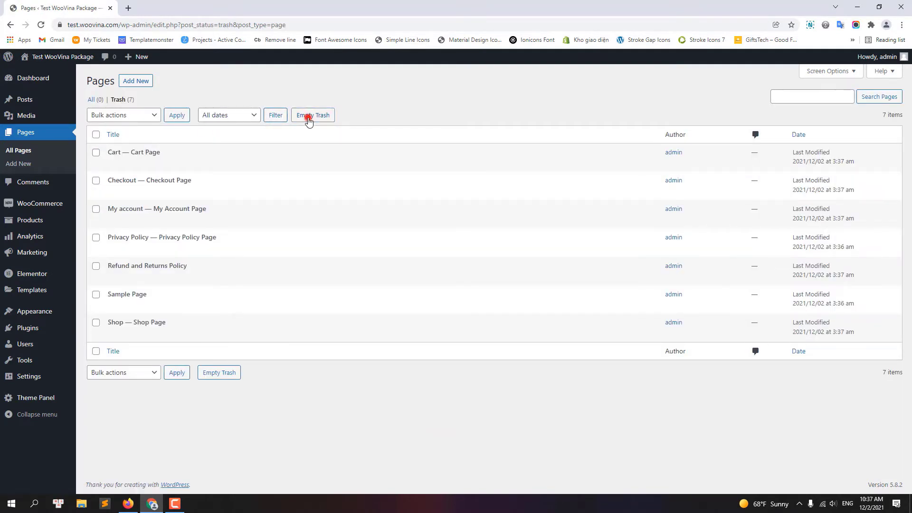
click(309, 117)
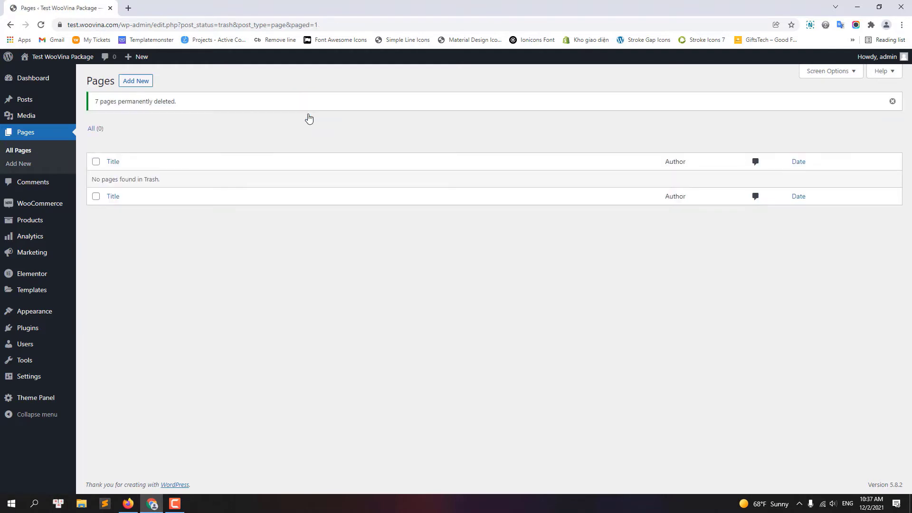
Bring up the Add Themes page, and in a new browser tab download organic.zip from the woovina.com account downloads to the Desktop.
click(30, 311)
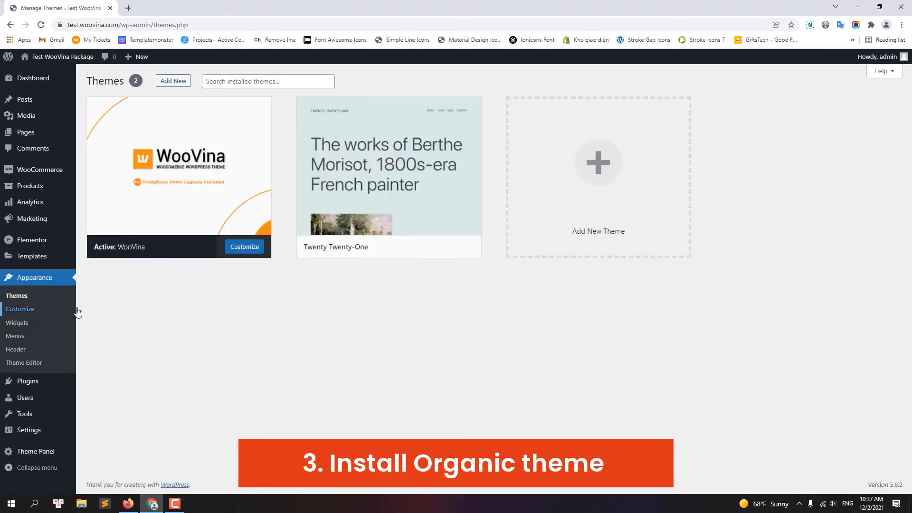
click(169, 81)
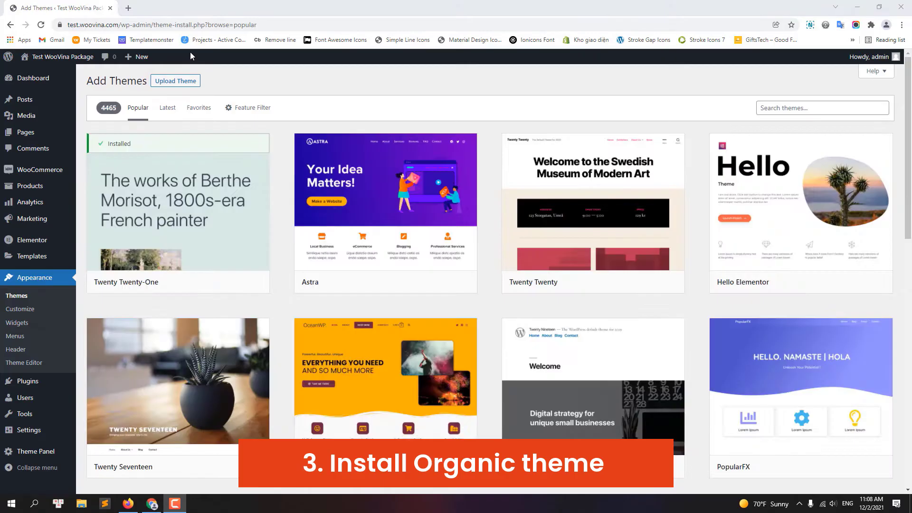
click(128, 7)
text(woovina.com)
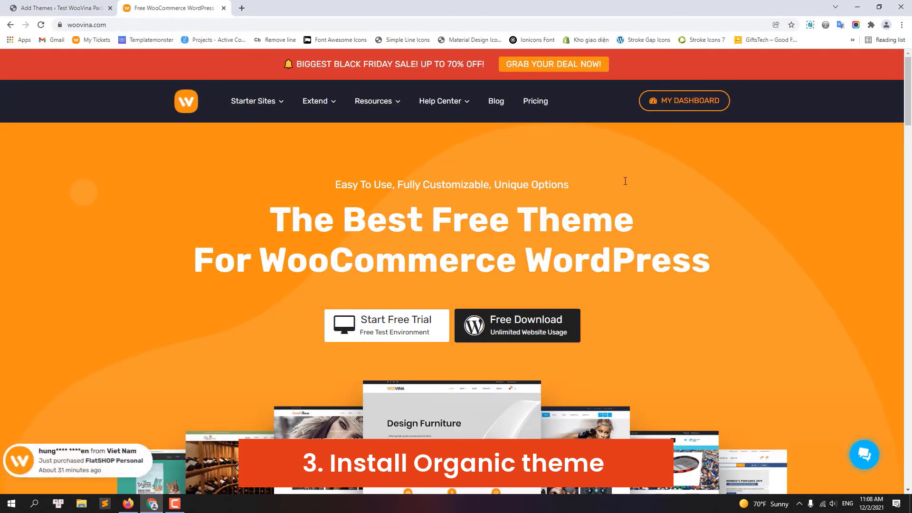
click(680, 109)
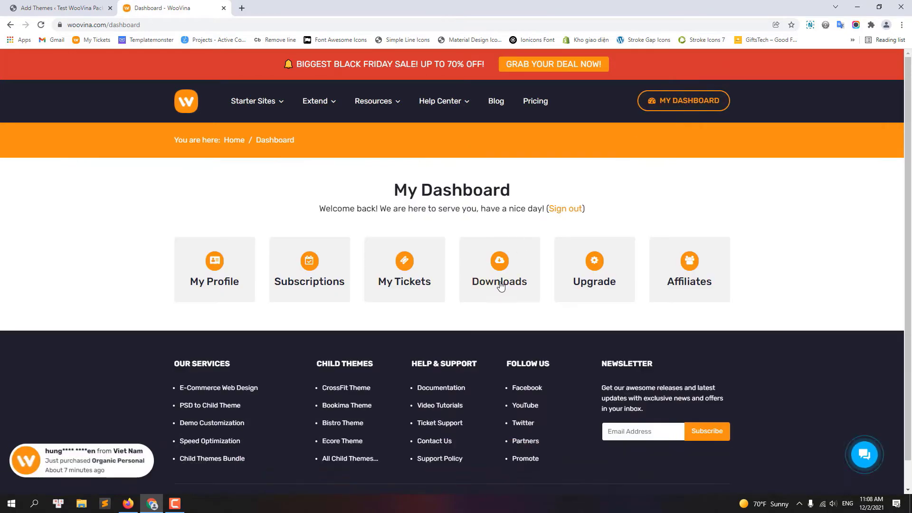
click(500, 285)
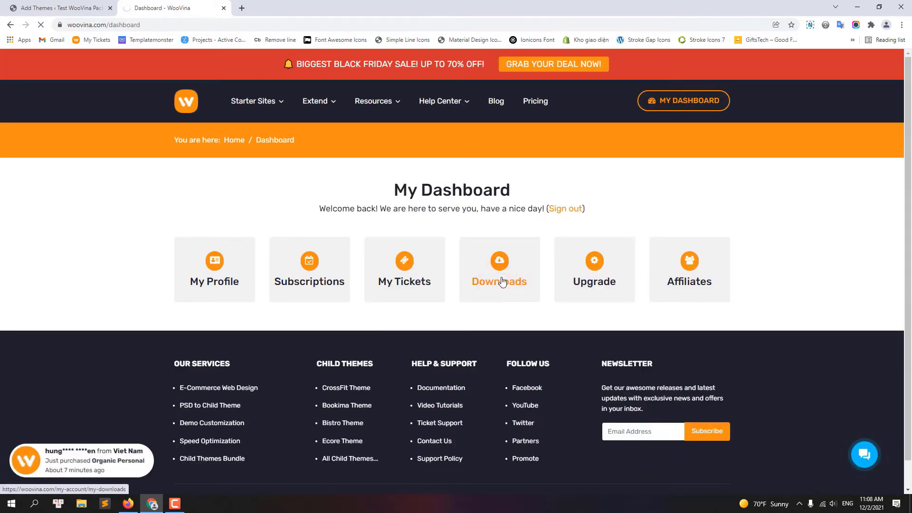
scroll(491, 431, down, 4)
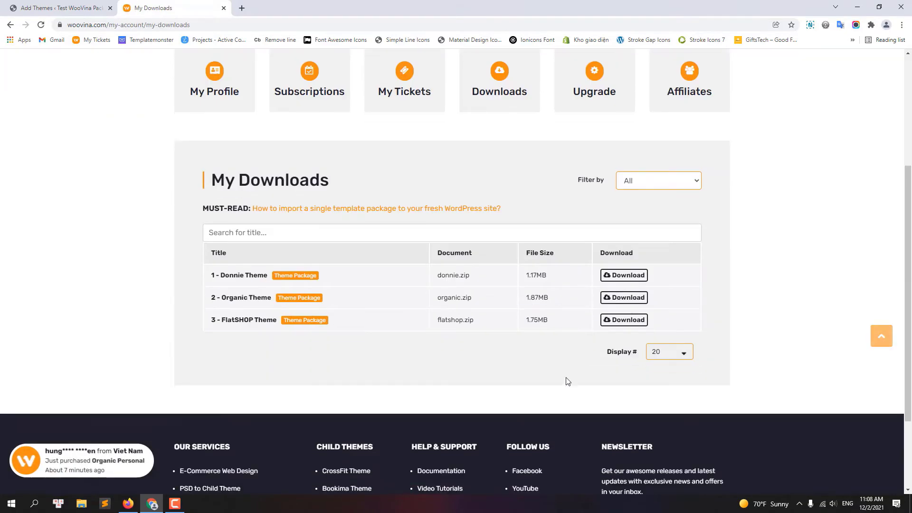
click(627, 297)
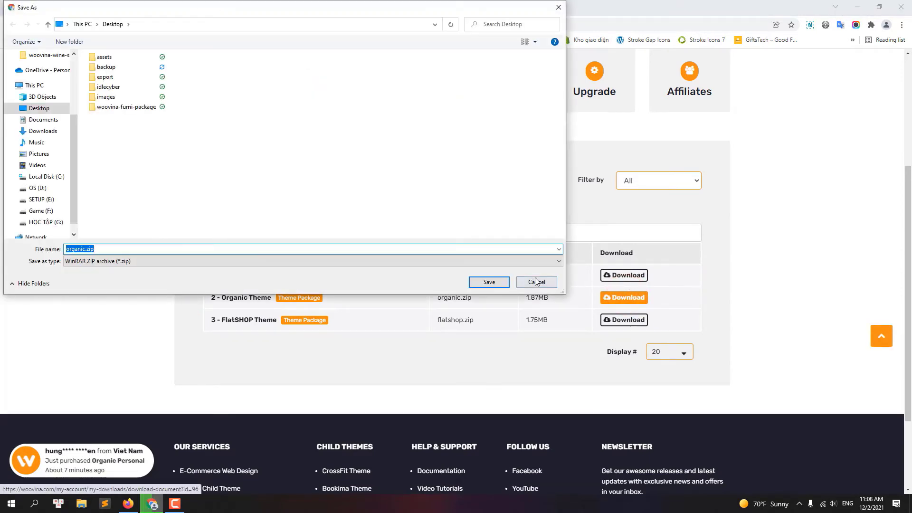
click(490, 282)
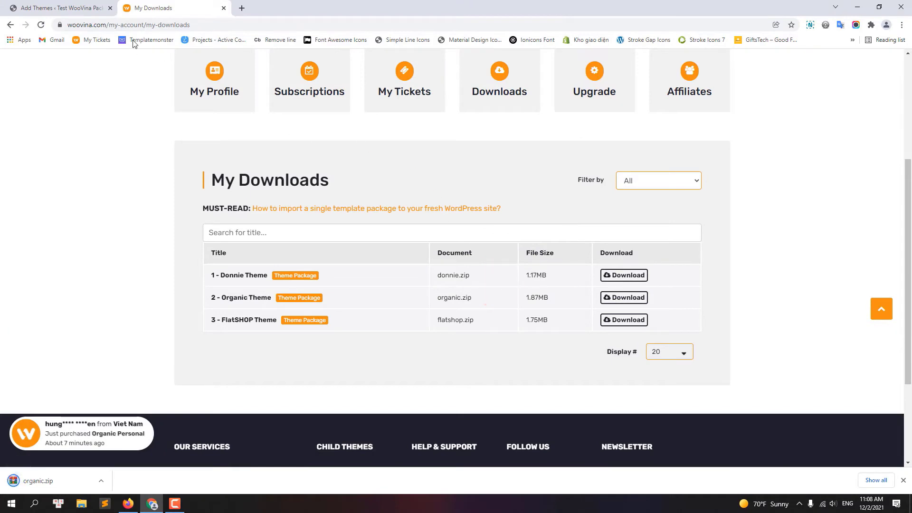
Back on the WordPress site, upload organic.zip from the Desktop, install it and activate the Organic theme.
click(73, 2)
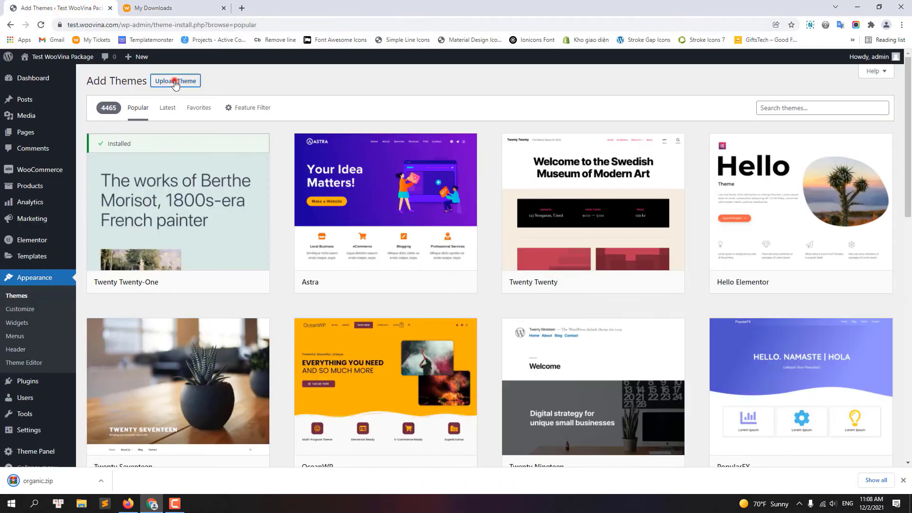
click(176, 82)
click(425, 167)
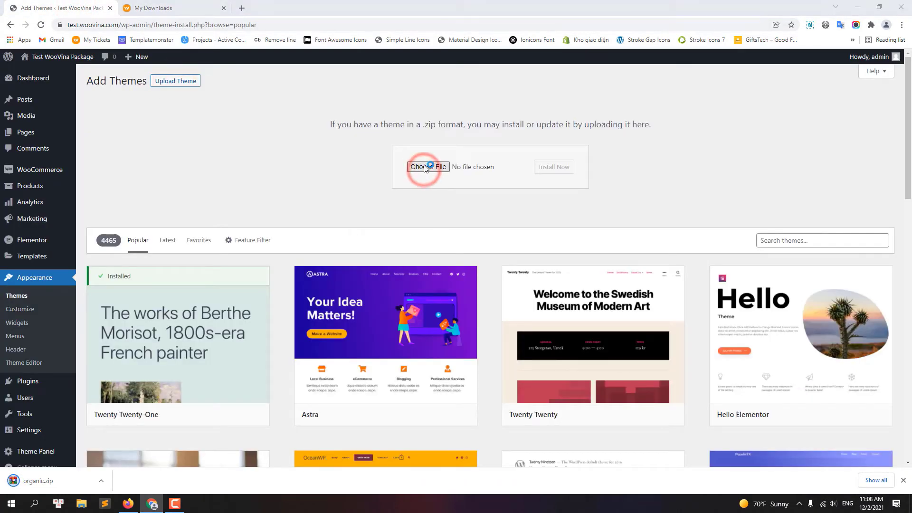
click(119, 117)
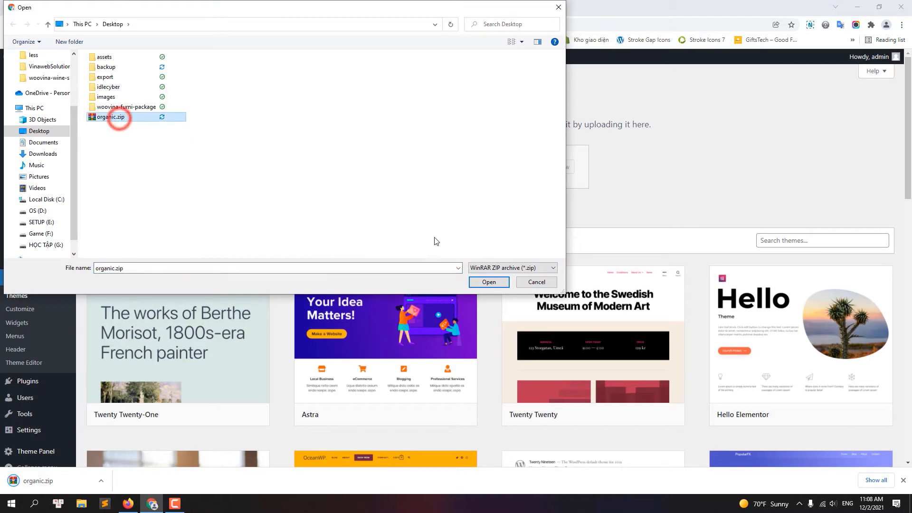
click(483, 285)
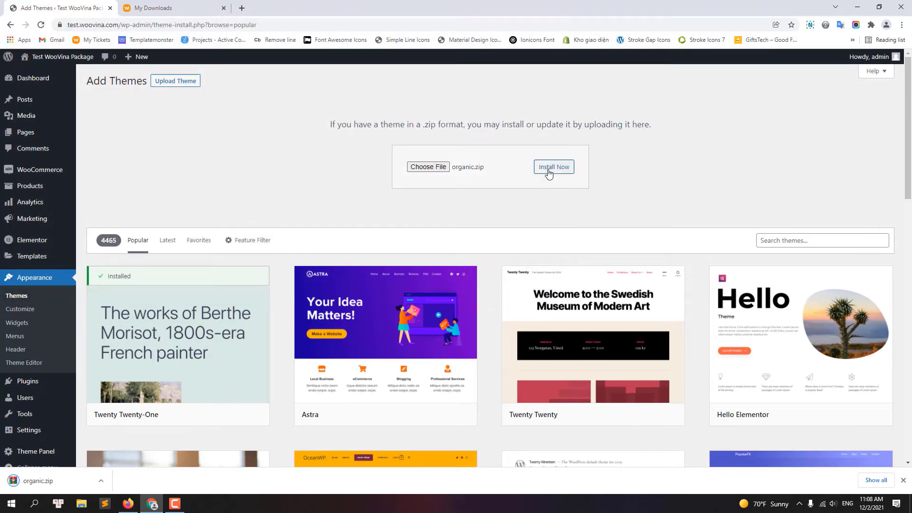
click(549, 167)
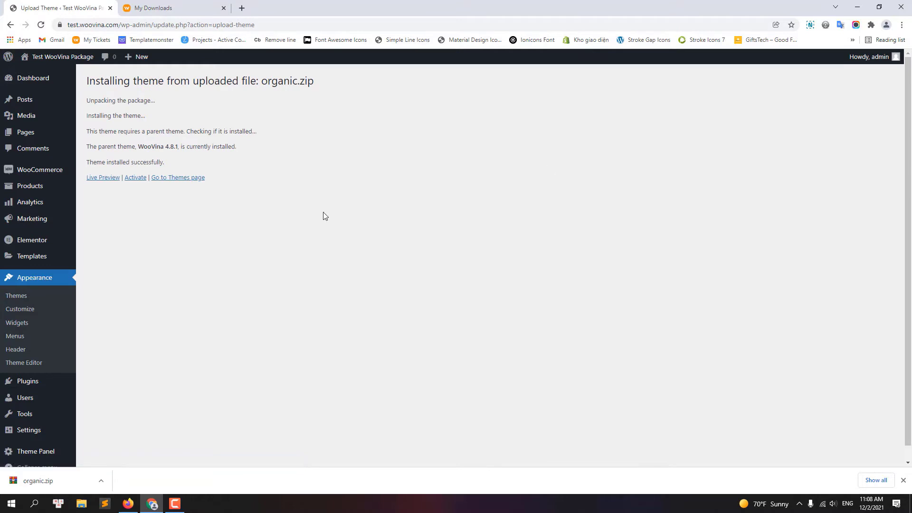
click(135, 178)
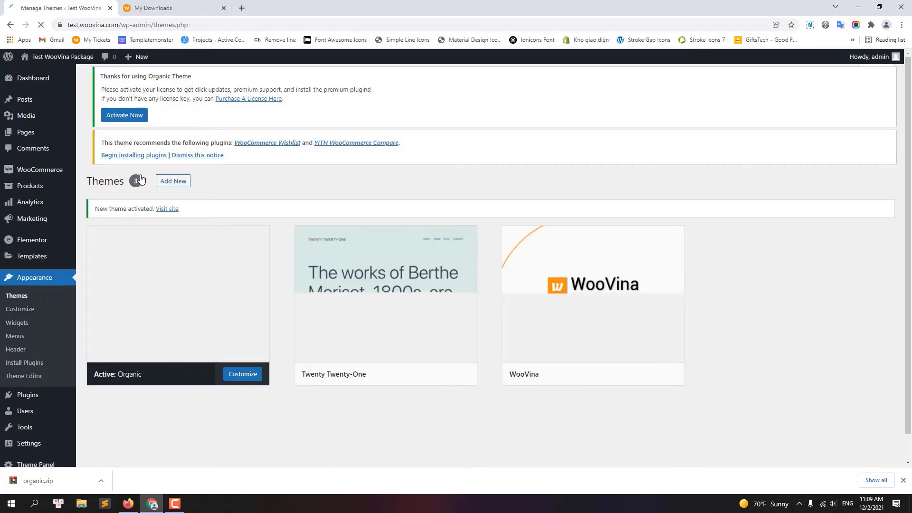
Bulk install the recommended WooCommerce Wishlist and YITH WooCommerce Compare plugins.
click(129, 192)
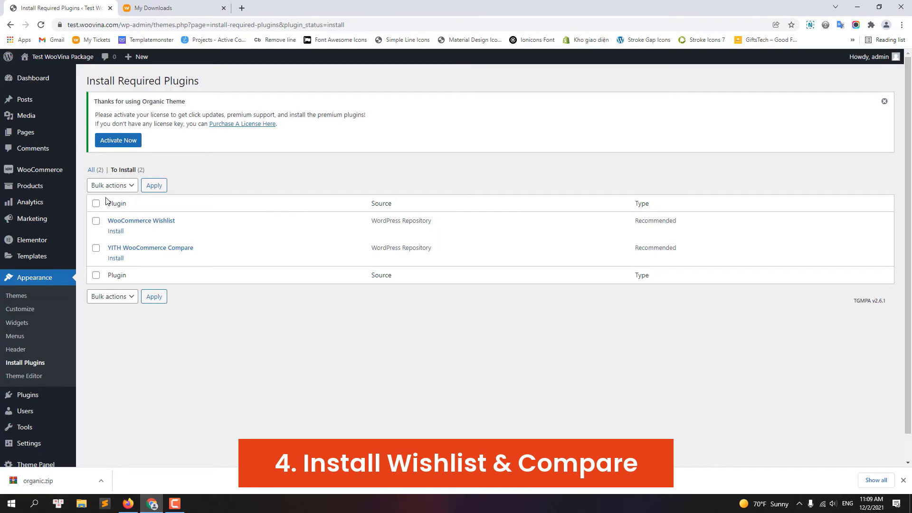
click(95, 204)
click(102, 185)
click(101, 205)
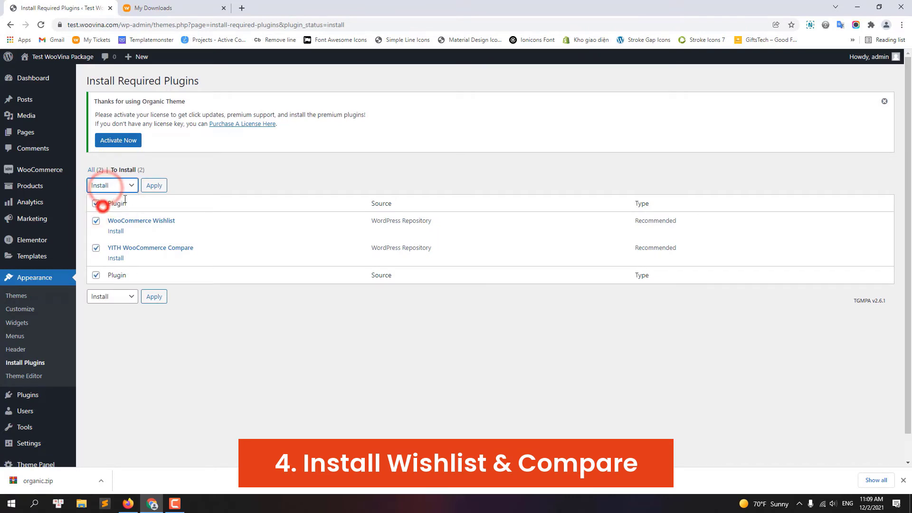
click(150, 186)
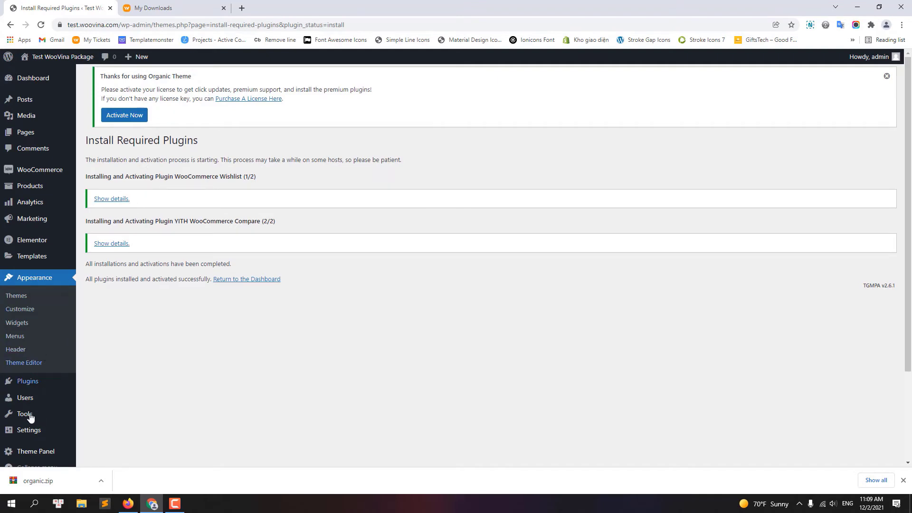
Try to open a Theme Panel page for license activation and skip the TI Wishlist setup wizard.
scroll(30, 418, down, 2)
mouse_move(31, 436)
click(102, 440)
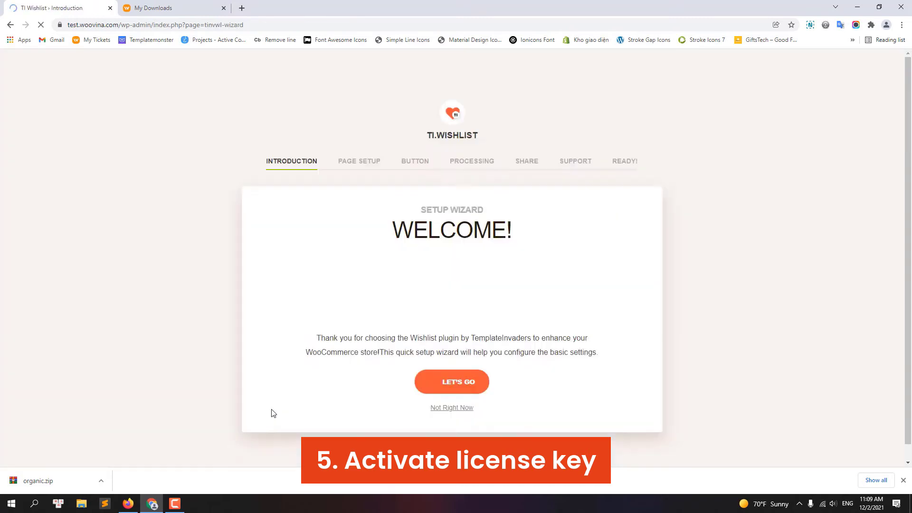
click(443, 424)
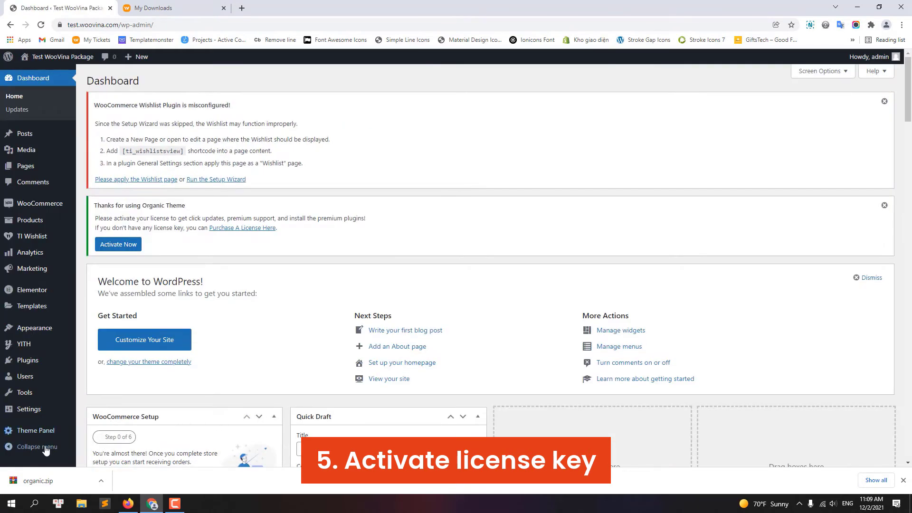
Bring up the Organic Licenses page, and copy the Organic Personal plan's license key from the subscriptions page on the woovina.com account.
mouse_move(48, 430)
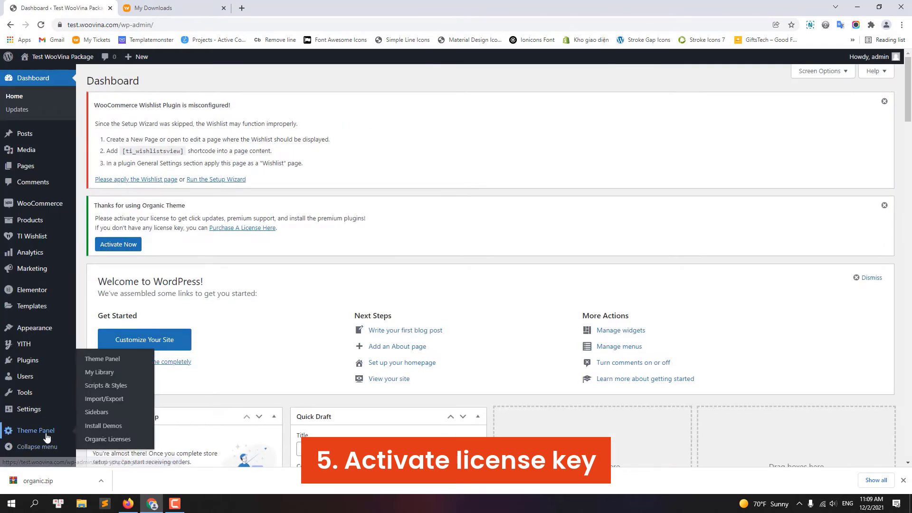
click(125, 441)
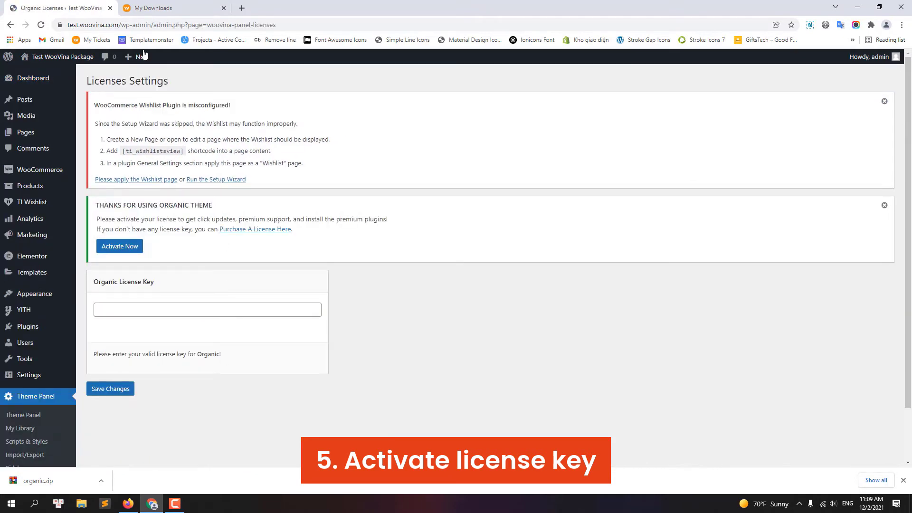
click(145, 10)
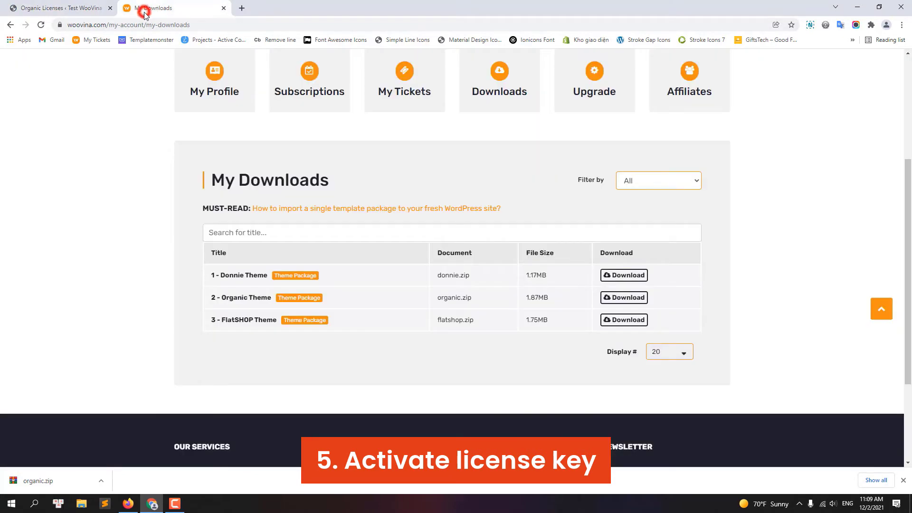
click(317, 78)
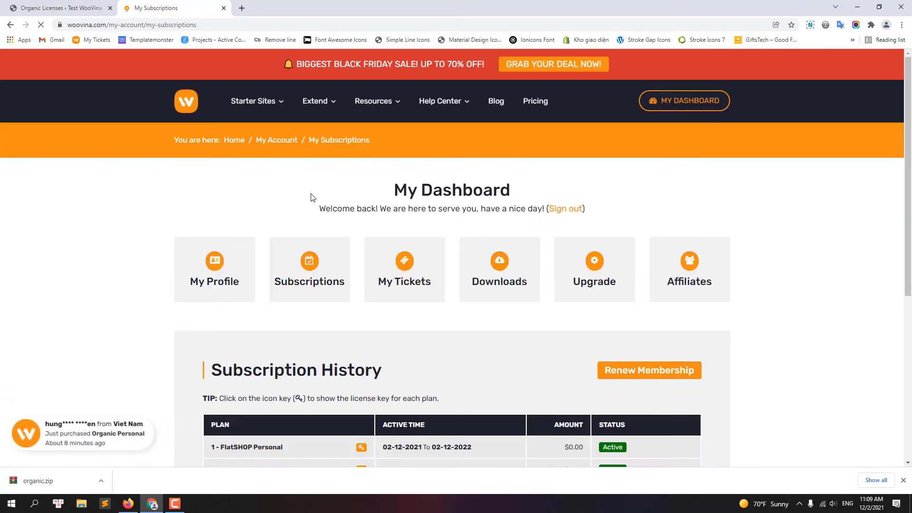
scroll(318, 213, down, 2)
scroll(323, 230, down, 1)
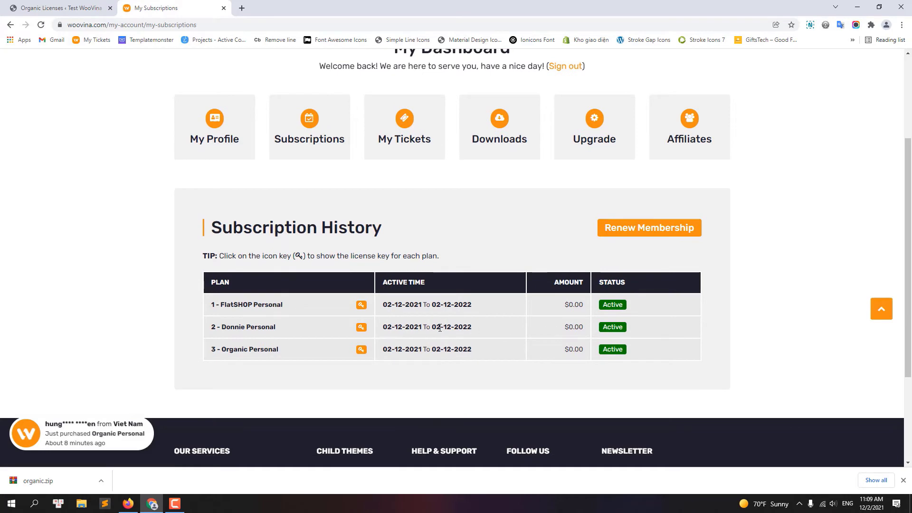
click(362, 349)
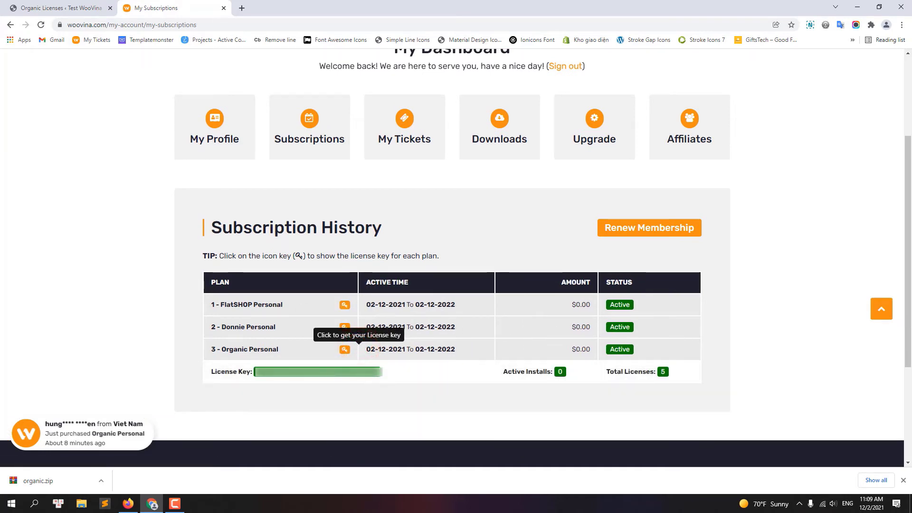
drag(377, 372, 255, 373)
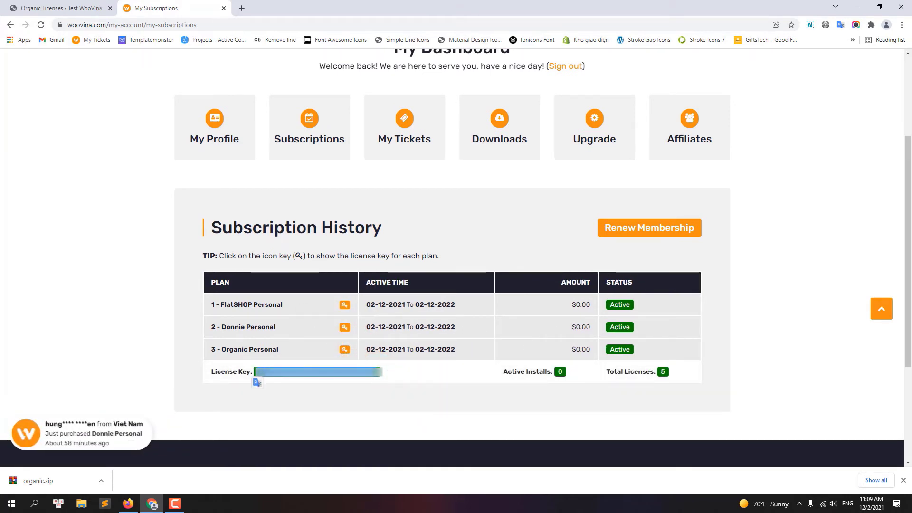
right_click(259, 374)
click(286, 380)
Back on the WordPress site, paste the license key into the Organic License Key field and save the changes.
click(52, 8)
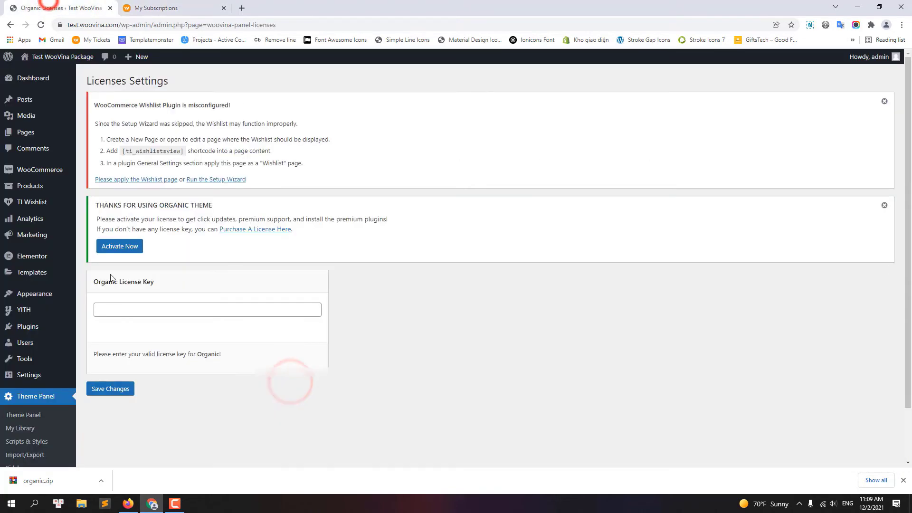
right_click(114, 308)
click(144, 377)
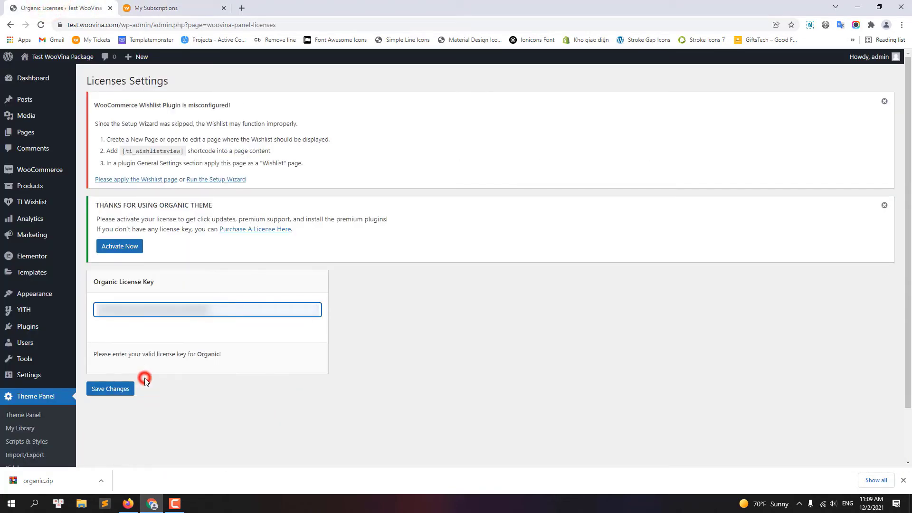
click(109, 389)
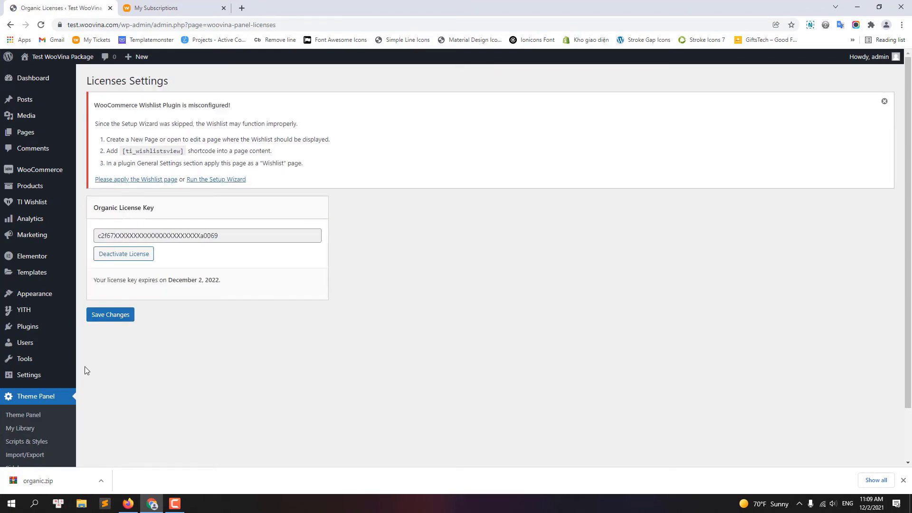
Bring up the Install Demos page, choose the Layout 1 demo and install its required WPForms plugin.
scroll(53, 413, down, 2)
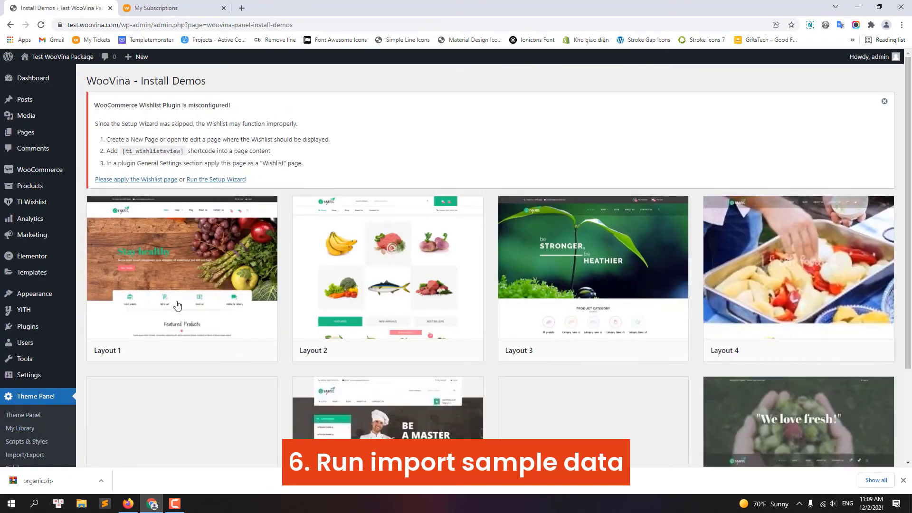
click(178, 267)
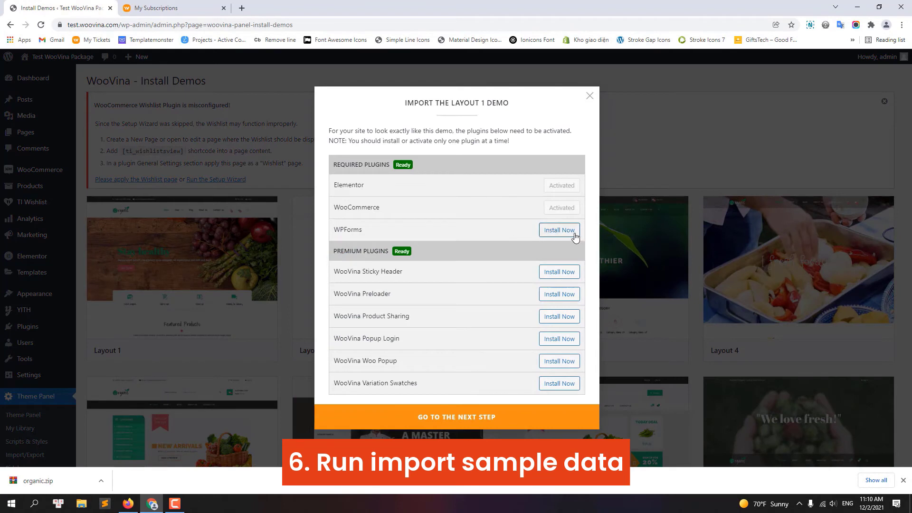
click(574, 235)
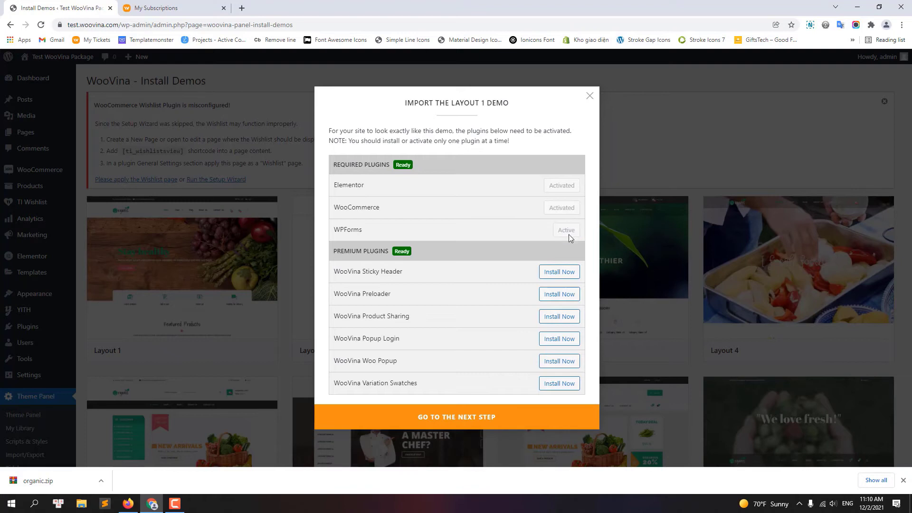
Install the premium WooVina plugins one at a time: Sticky Header, Preloader, Product Sharing, Popup Login, Woo Popup and Variation Swatches.
click(560, 276)
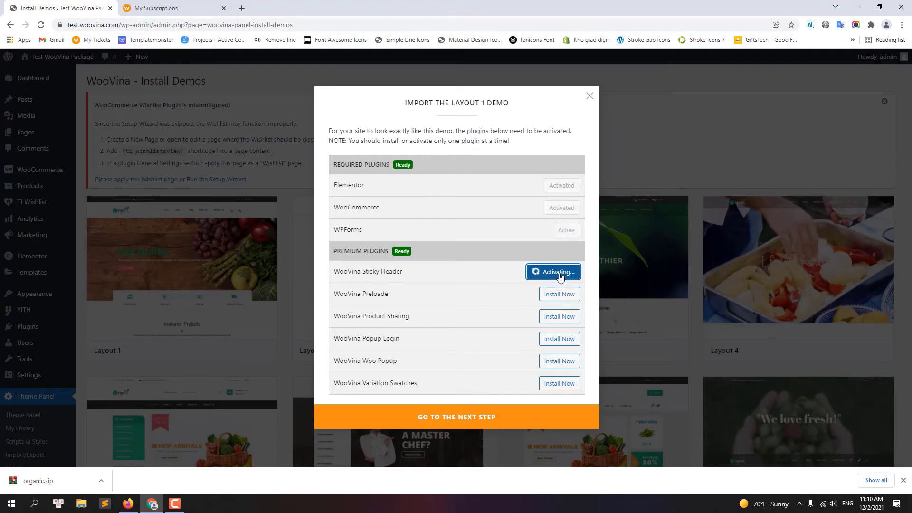
click(561, 295)
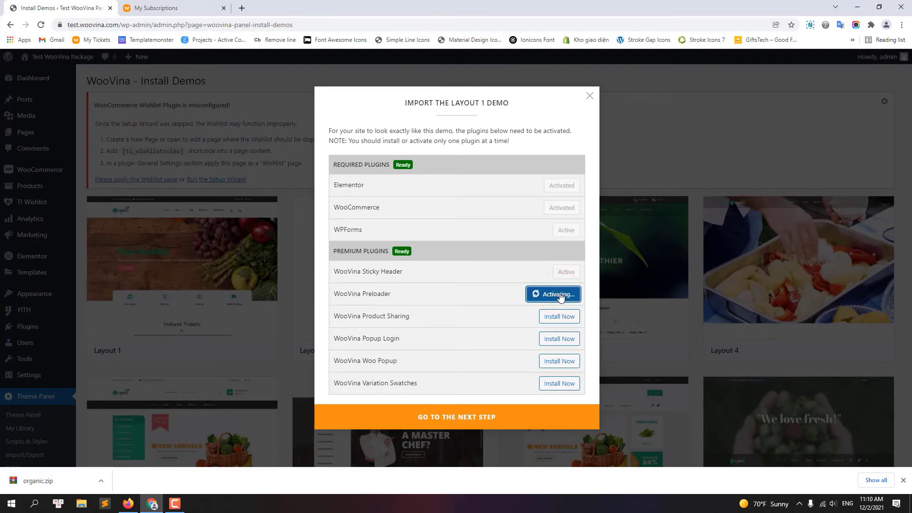
click(561, 317)
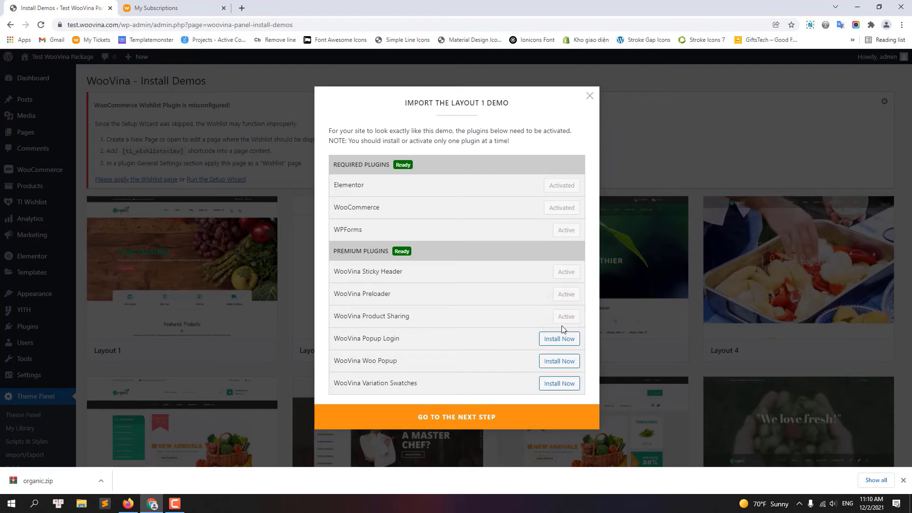
click(568, 347)
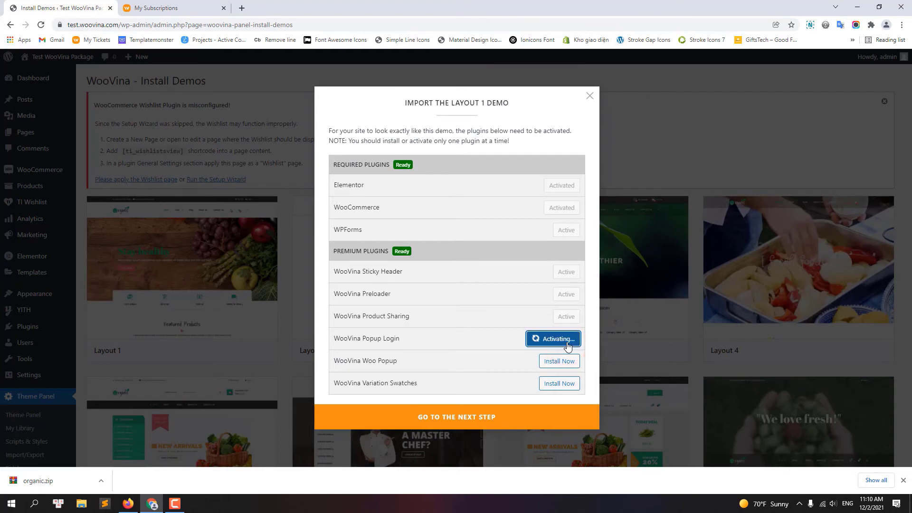
click(564, 362)
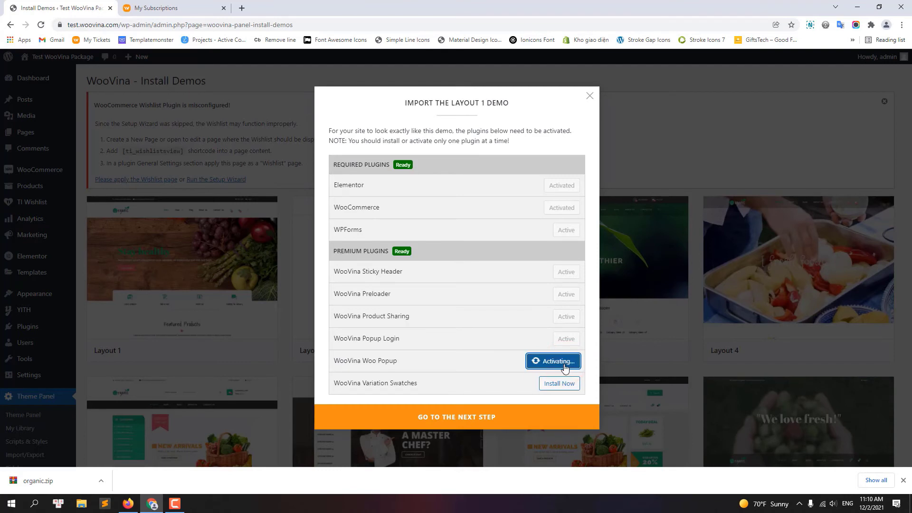
click(565, 382)
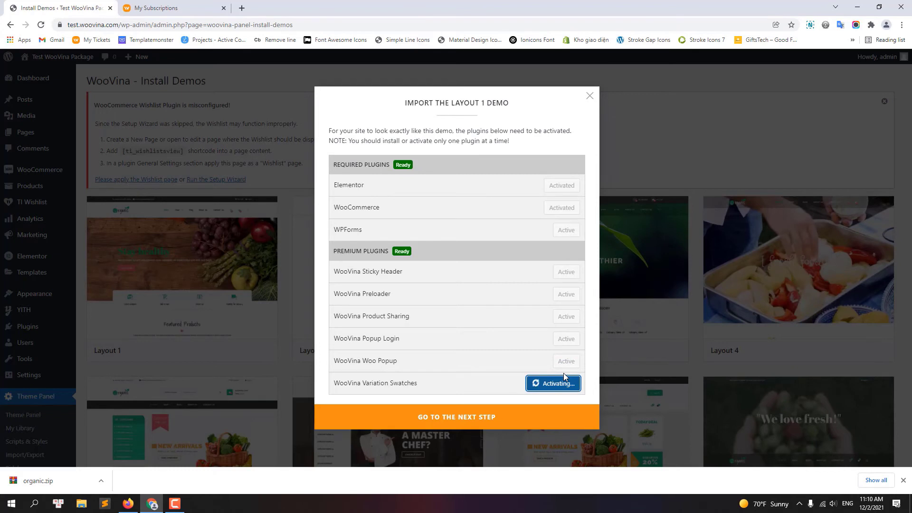
Import the Layout 1 sample data and bring up Elementor's Replace URL tool from the import message.
click(495, 417)
click(475, 318)
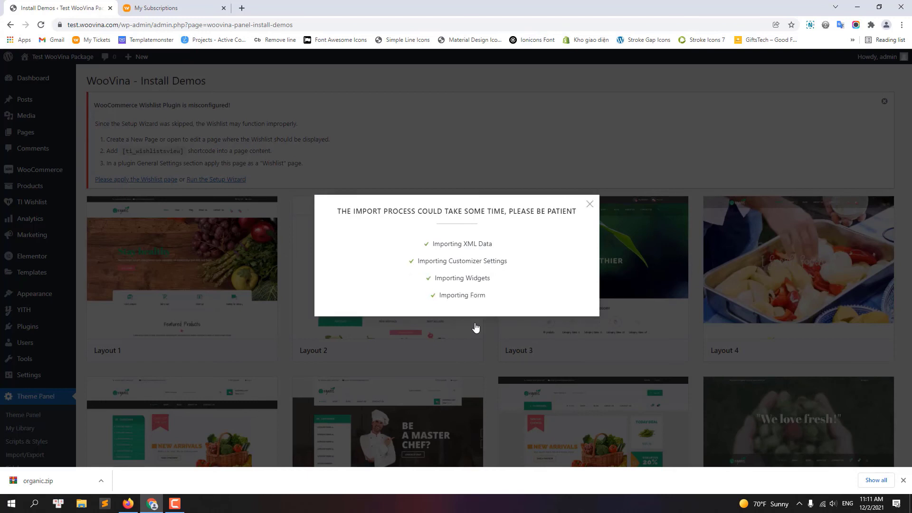
click(352, 285)
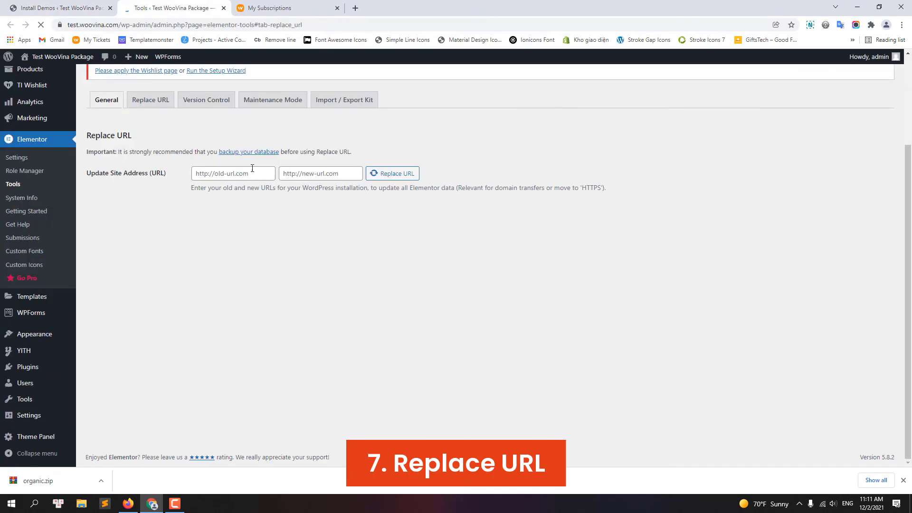
click(33, 4)
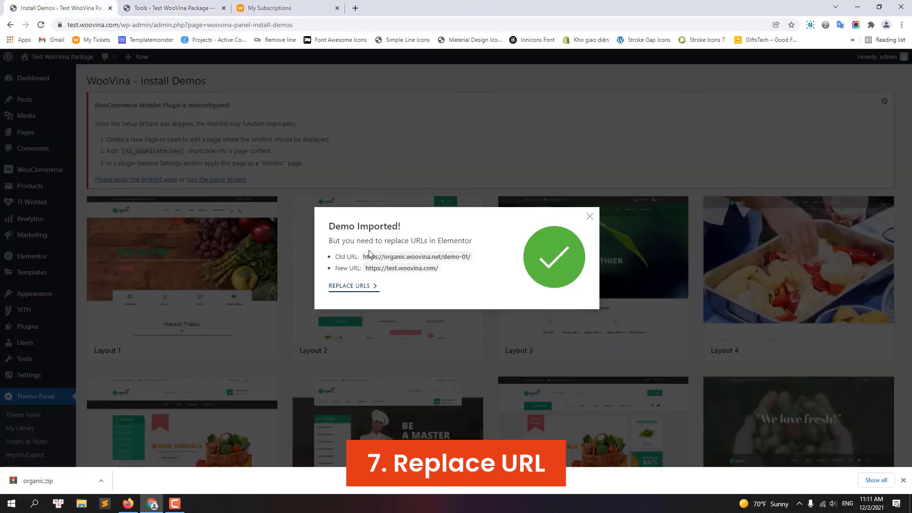
drag(364, 256, 473, 262)
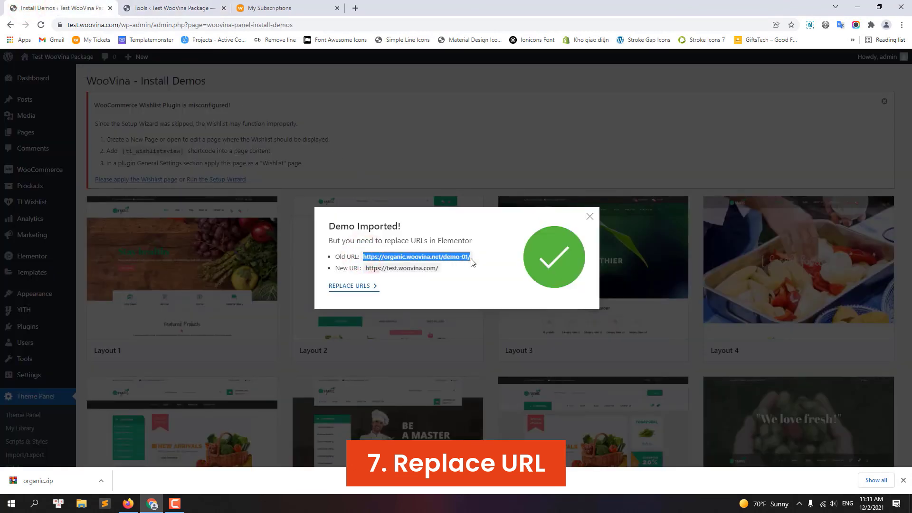
right_click(468, 257)
click(484, 262)
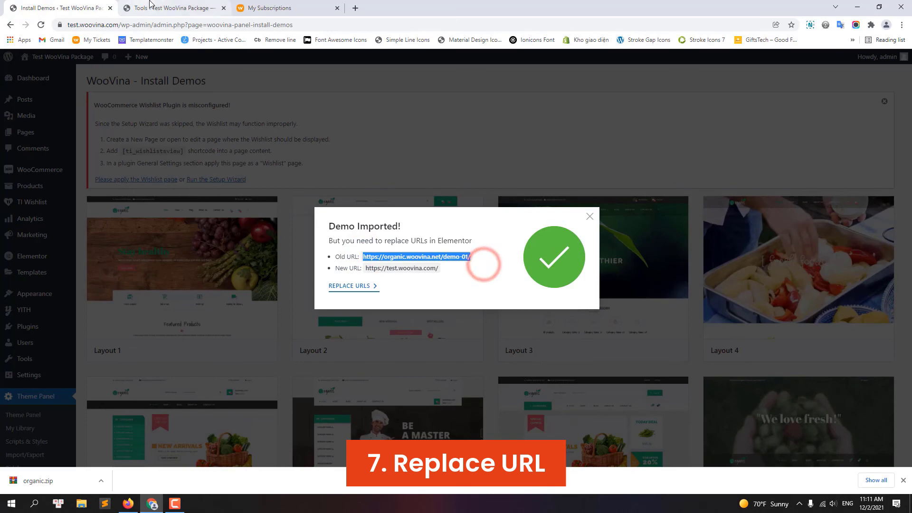
click(148, 6)
right_click(241, 174)
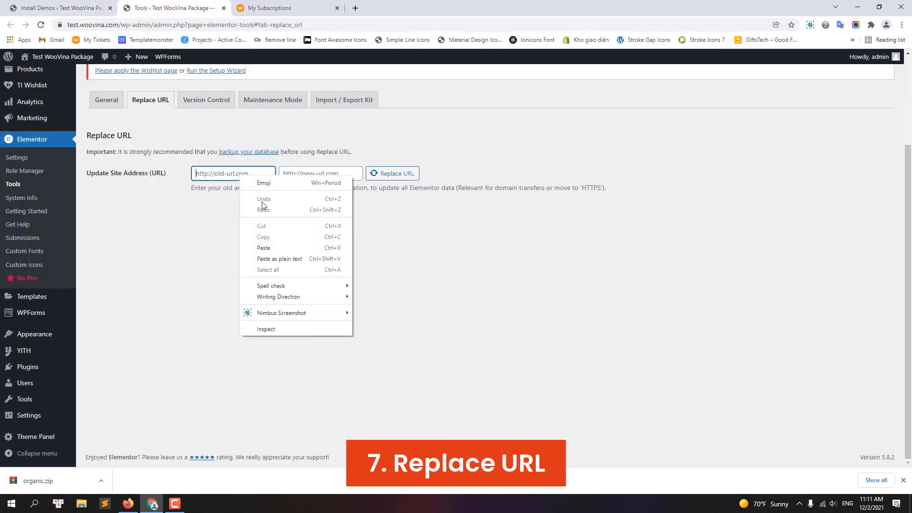
click(269, 245)
click(77, 8)
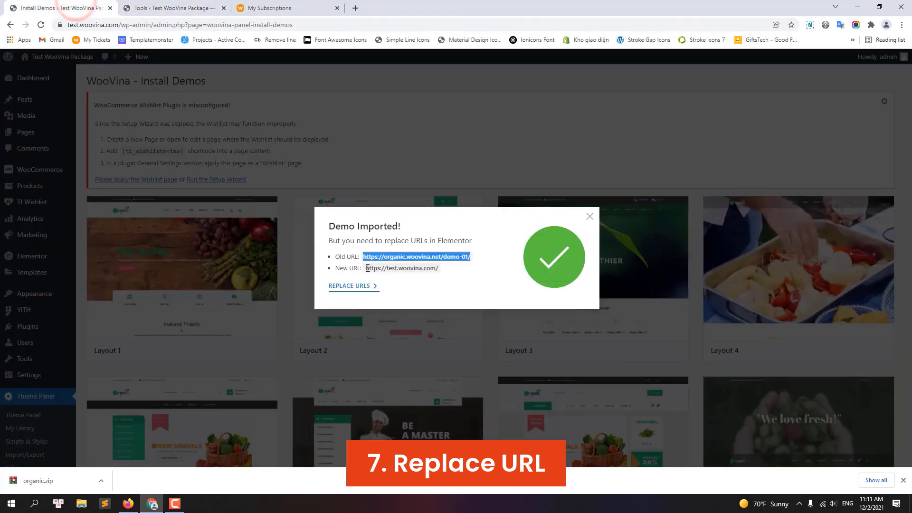
drag(367, 269, 439, 270)
right_click(435, 270)
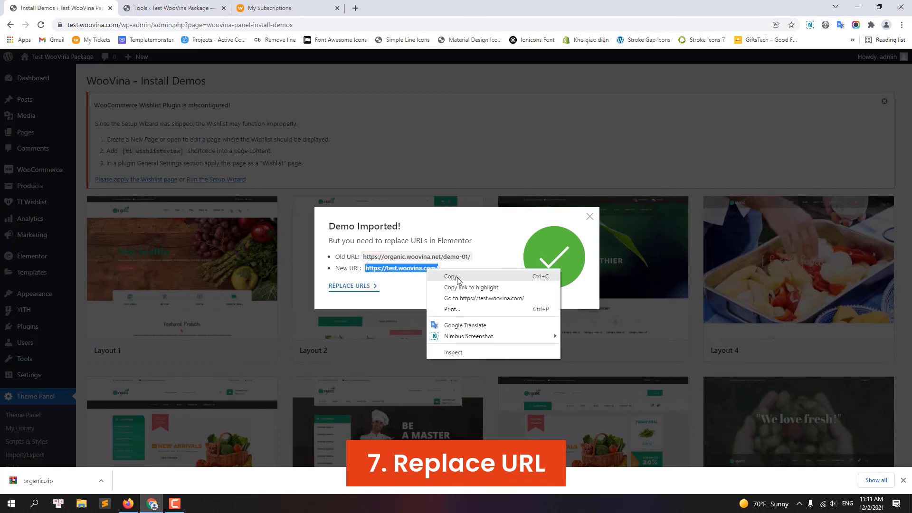
click(458, 278)
click(183, 8)
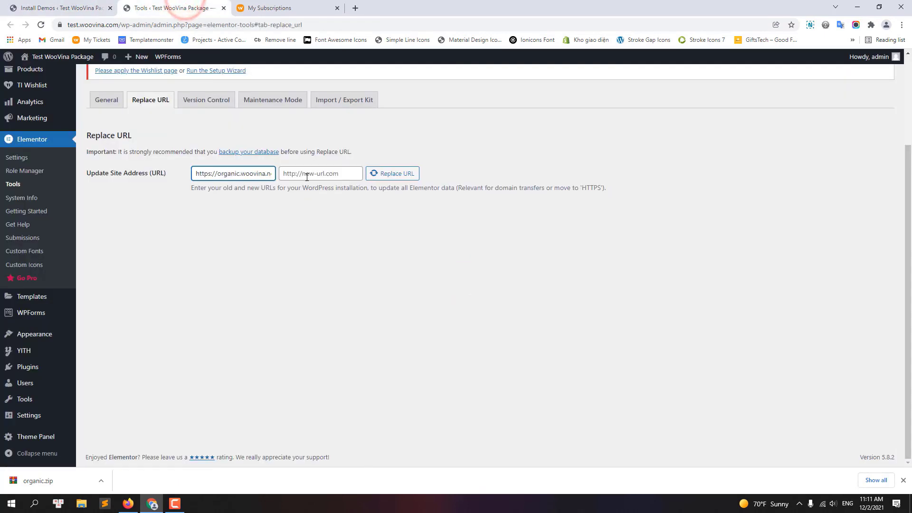
right_click(307, 177)
click(331, 248)
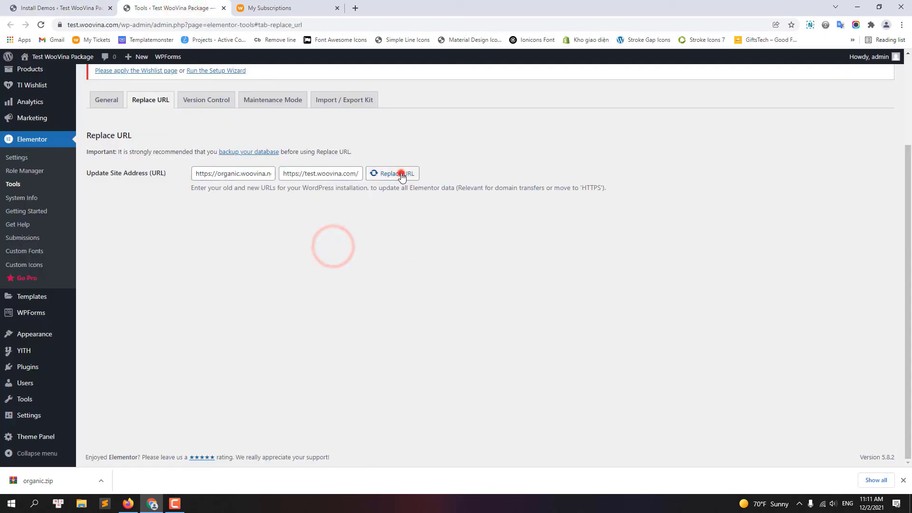
click(399, 173)
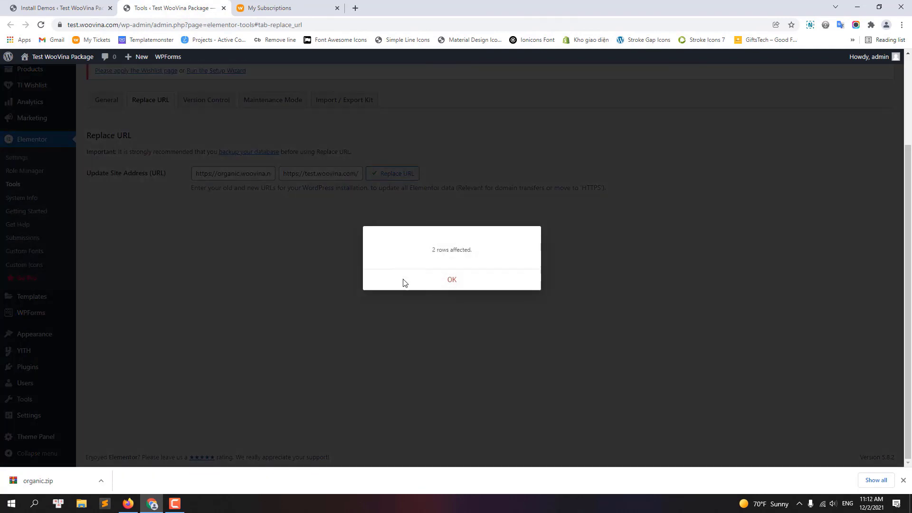
click(447, 279)
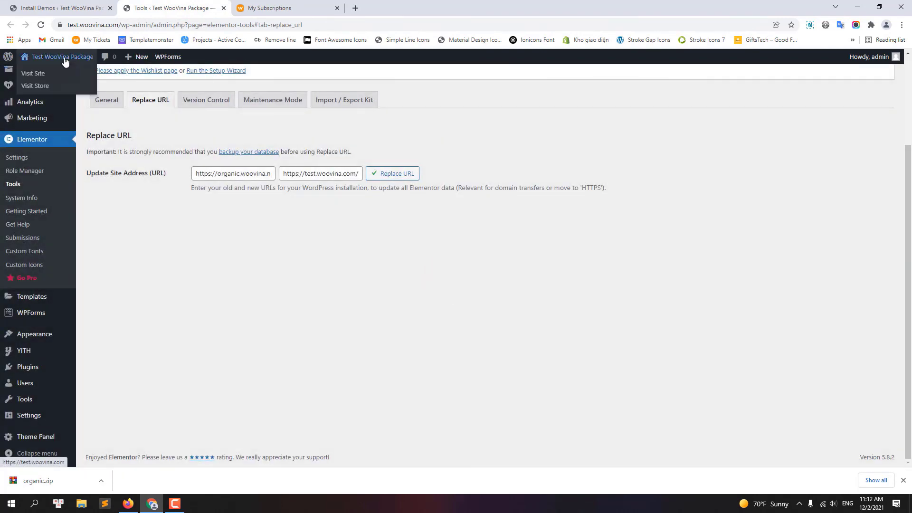
Visit the site's front end and look through the imported home page down to the Recent blog section.
click(64, 56)
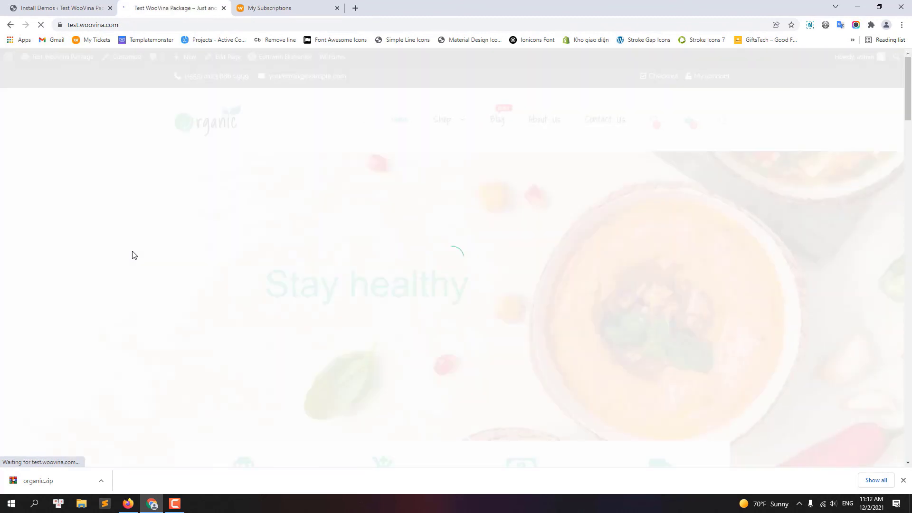
scroll(190, 264, down, 12)
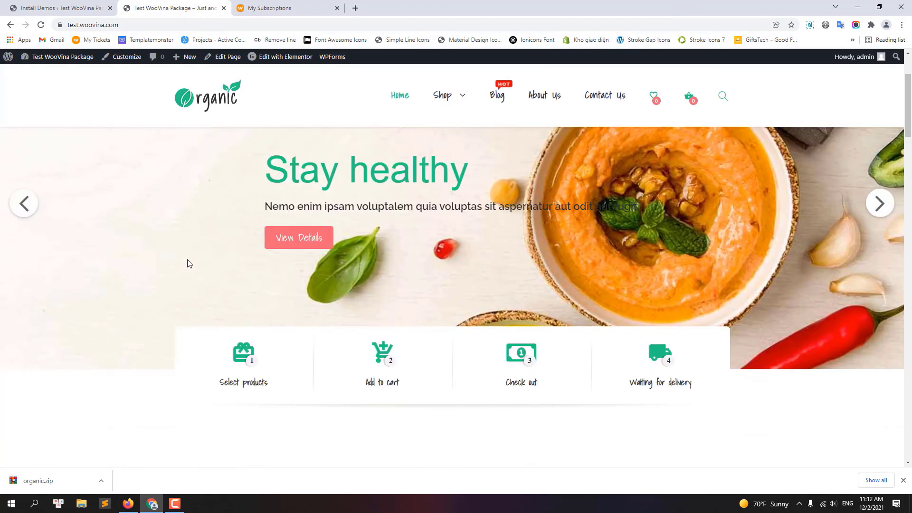
scroll(191, 288, down, 12)
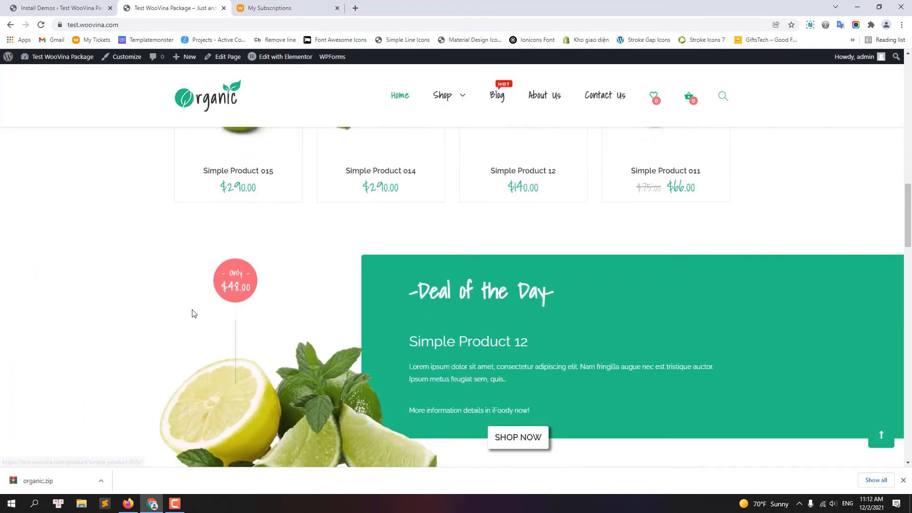
scroll(218, 314, down, 12)
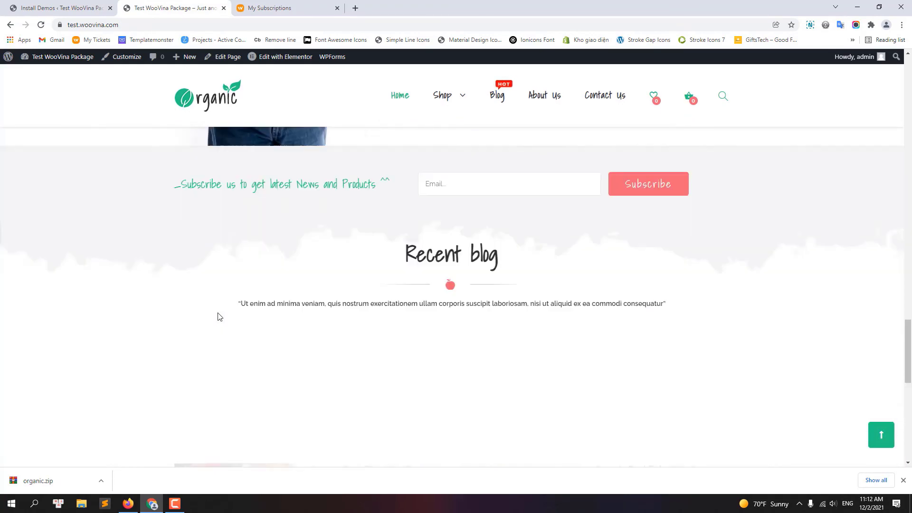